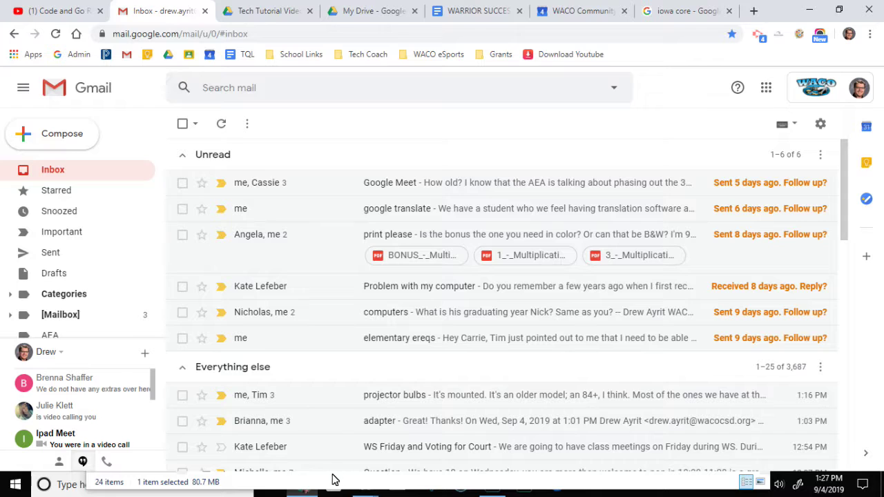
# Load the Gmail inbox and view the list of available Google apps
pyautogui.click(125, 58)
pyautogui.click(768, 89)
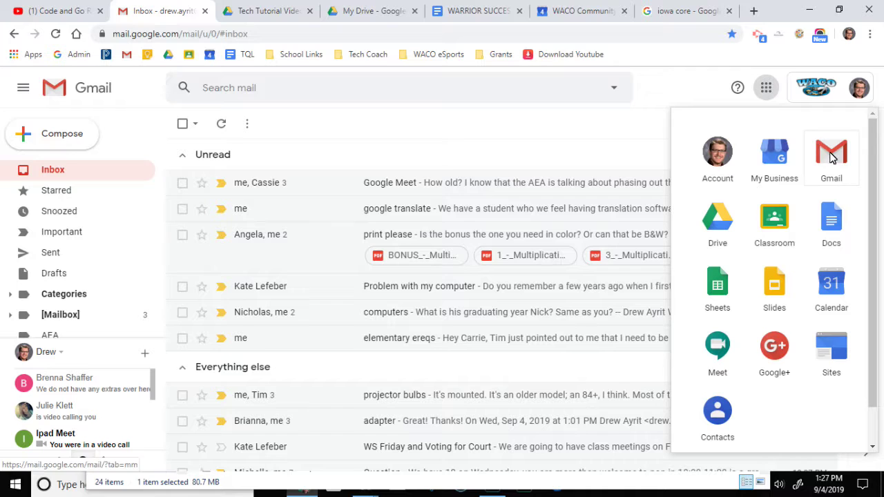
pyautogui.click(391, 124)
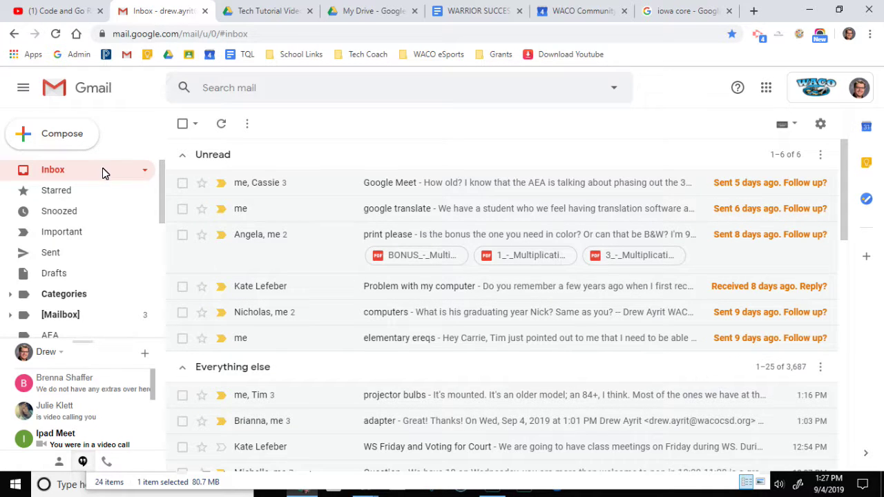
# Open the "WS Friday and Voting for Court" email from the inbox and archive it
pyautogui.scroll(-7, 308, 176)
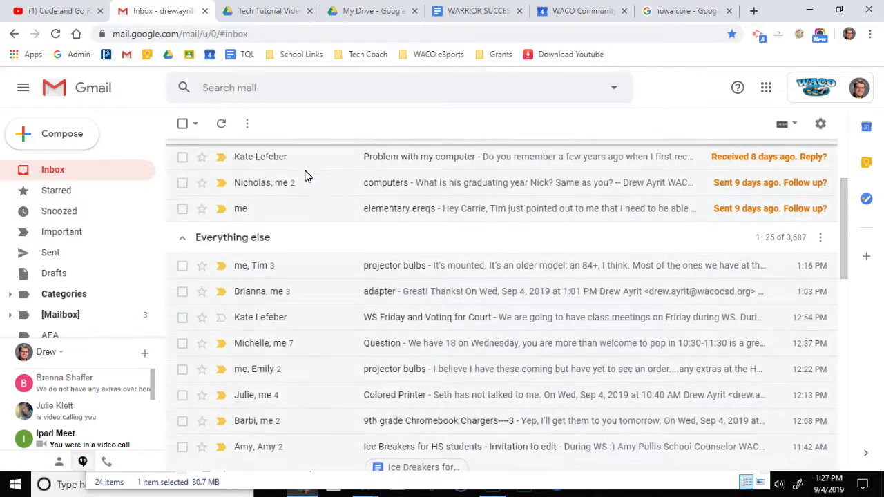
pyautogui.scroll(7, 333, 255)
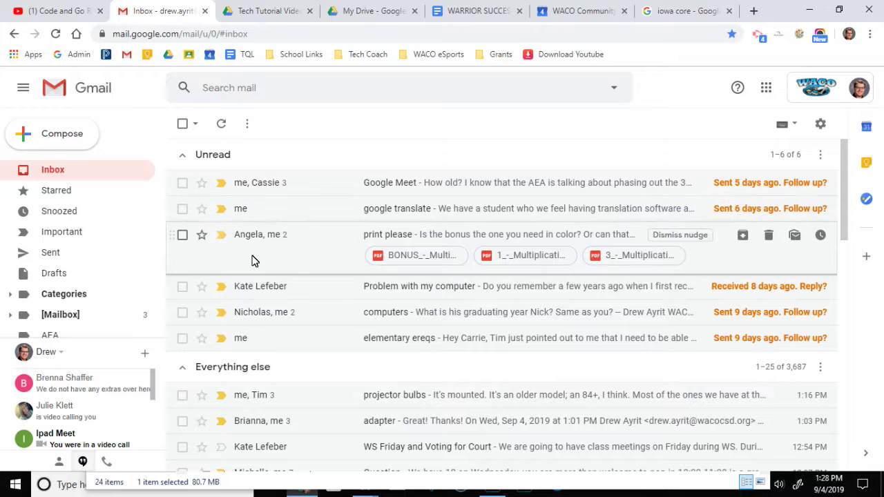
pyautogui.scroll(-1, 306, 274)
pyautogui.scroll(-1, 325, 275)
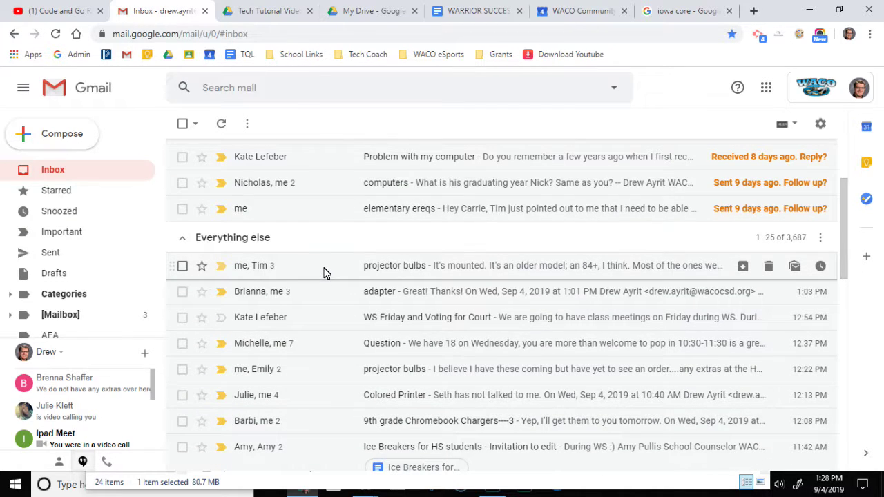
pyautogui.scroll(2, 325, 273)
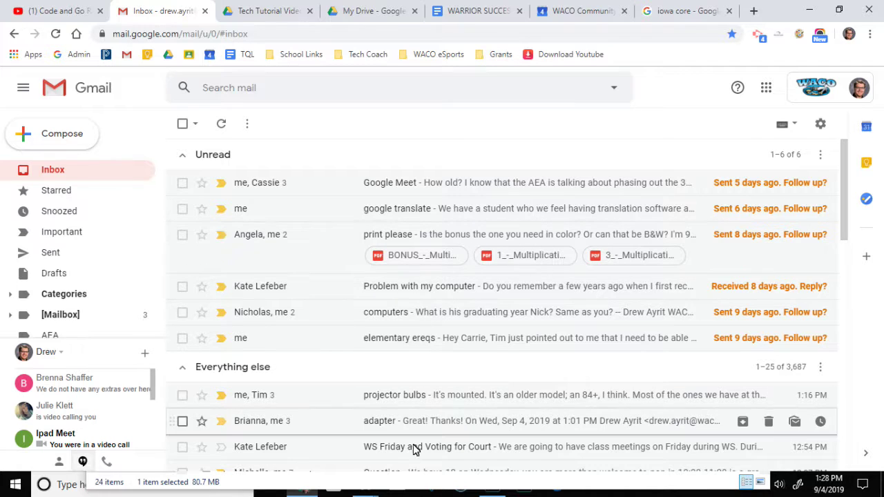
pyautogui.click(360, 449)
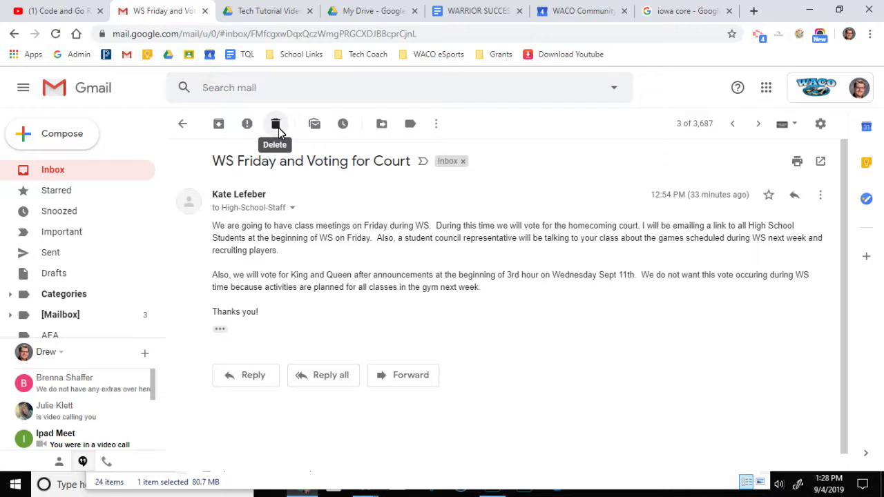
pyautogui.click(218, 126)
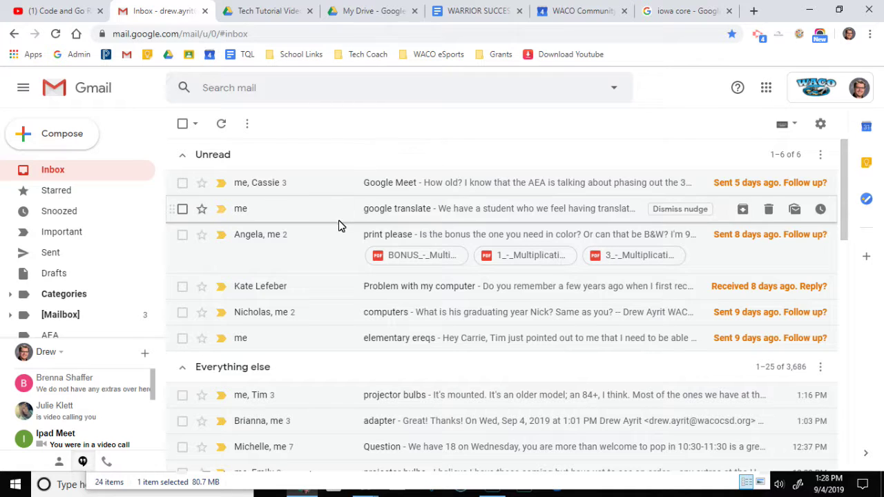
# Open the "adapter" conversation and apply the ElemDocs label to it
pyautogui.scroll(-1, 341, 228)
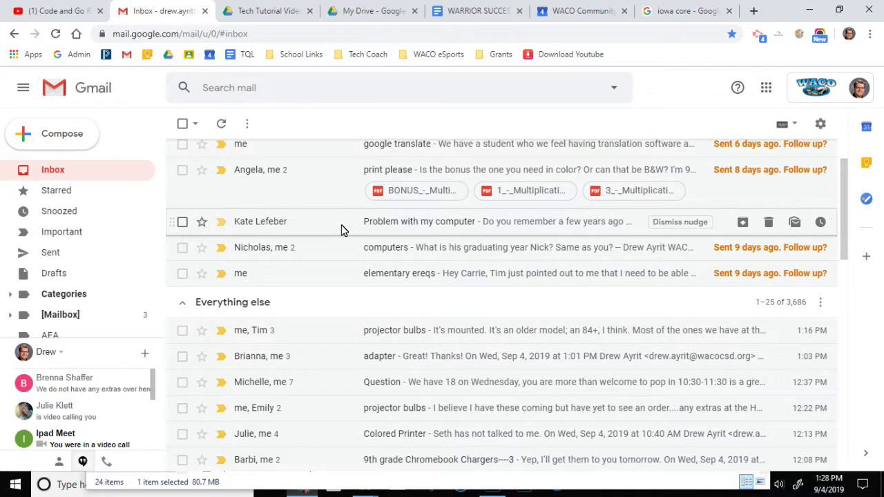
pyautogui.scroll(-1, 435, 259)
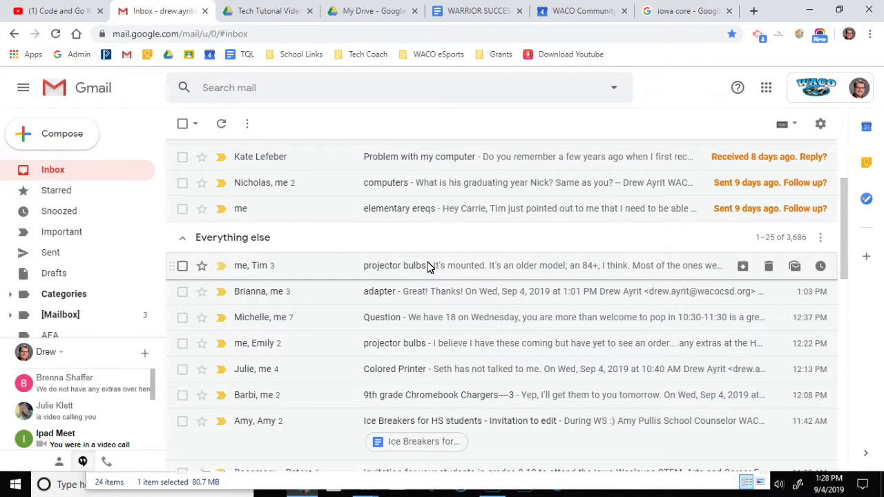
pyautogui.click(360, 296)
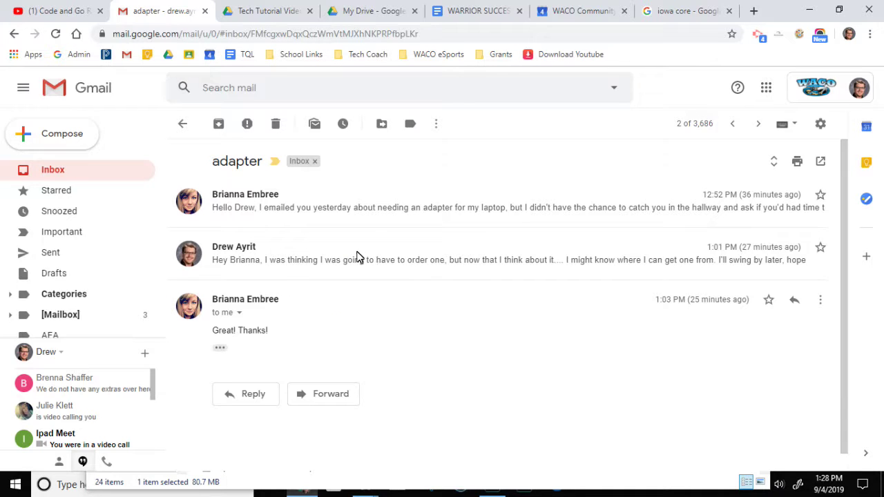
pyautogui.click(410, 126)
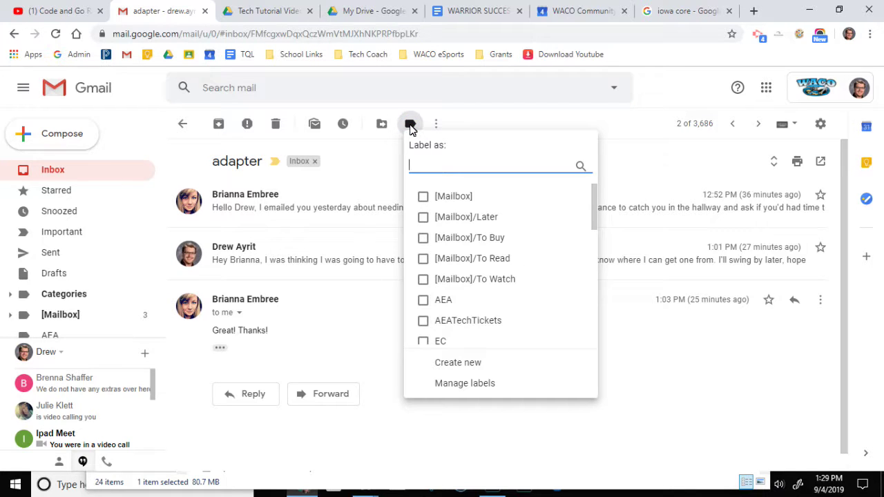
pyautogui.scroll(-1, 490, 269)
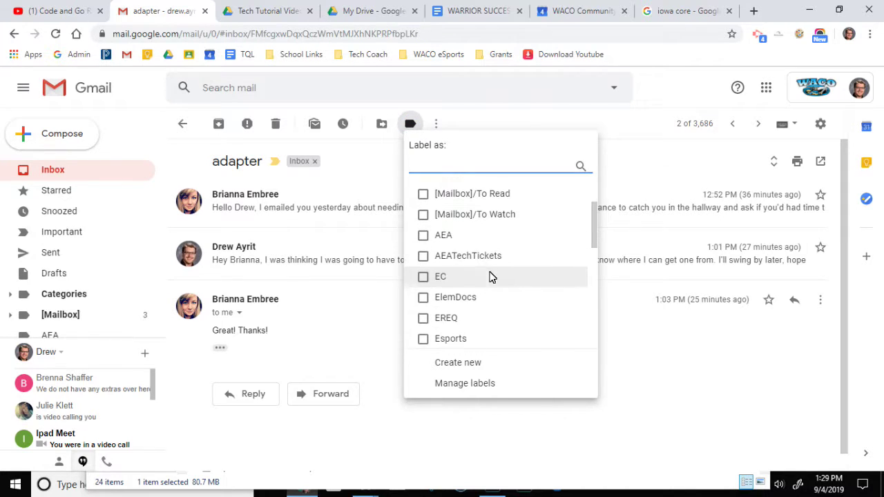
pyautogui.scroll(-1, 481, 276)
pyautogui.scroll(1, 482, 273)
pyautogui.scroll(1, 484, 266)
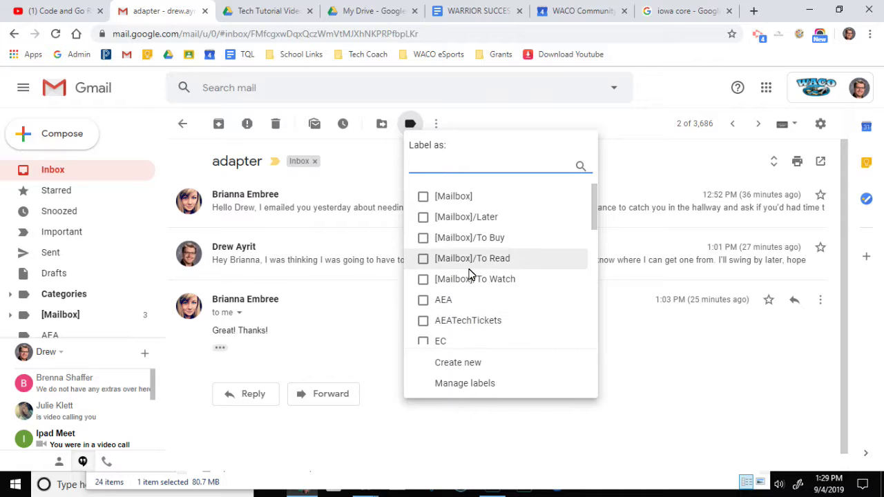
pyautogui.scroll(-1, 506, 303)
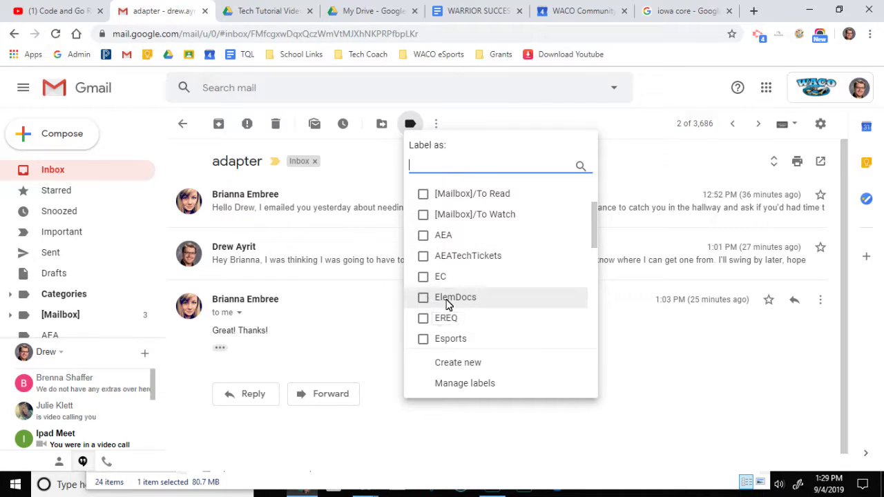
pyautogui.click(424, 299)
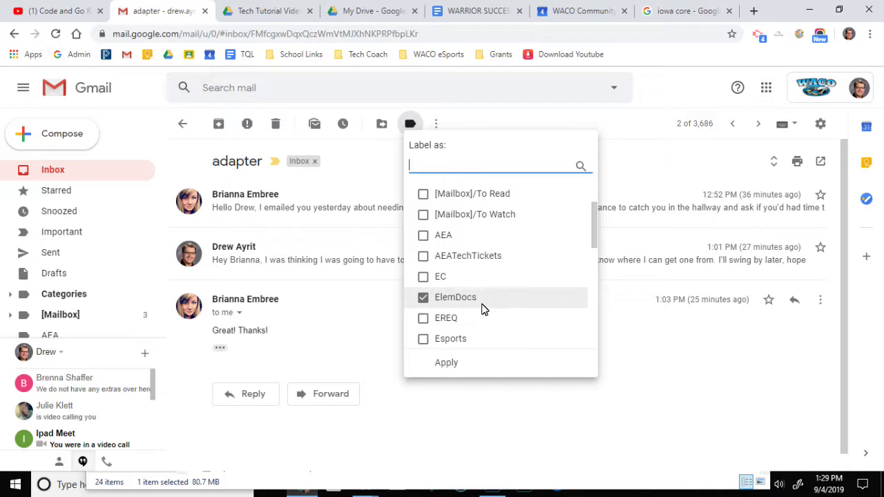
pyautogui.click(449, 364)
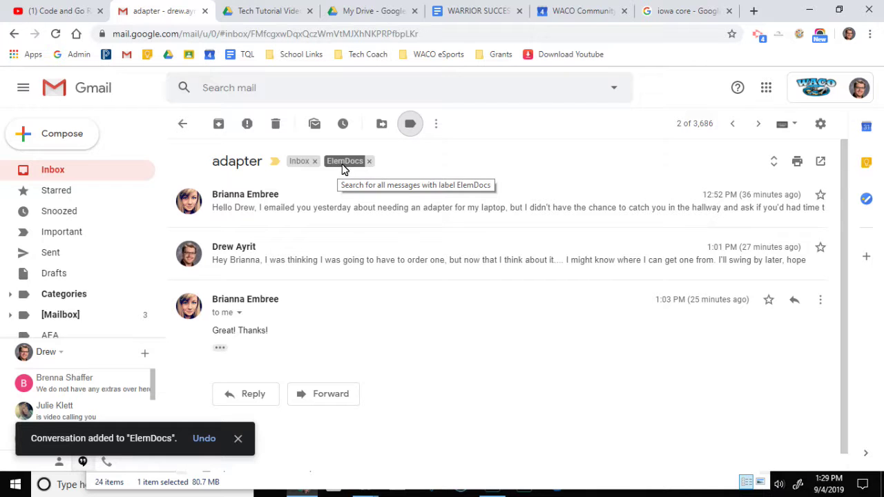
# View the conversations filed under the ElemDocs label and return to the inbox
pyautogui.scroll(-1, 117, 233)
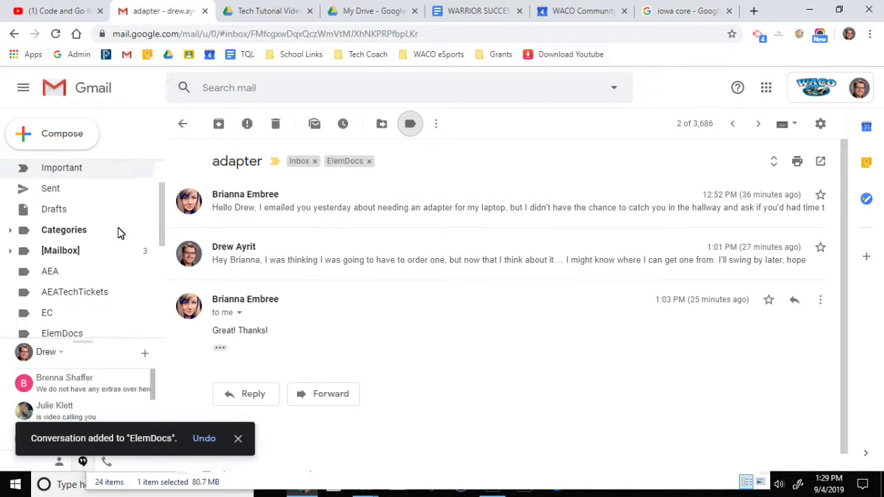
pyautogui.scroll(-2, 117, 232)
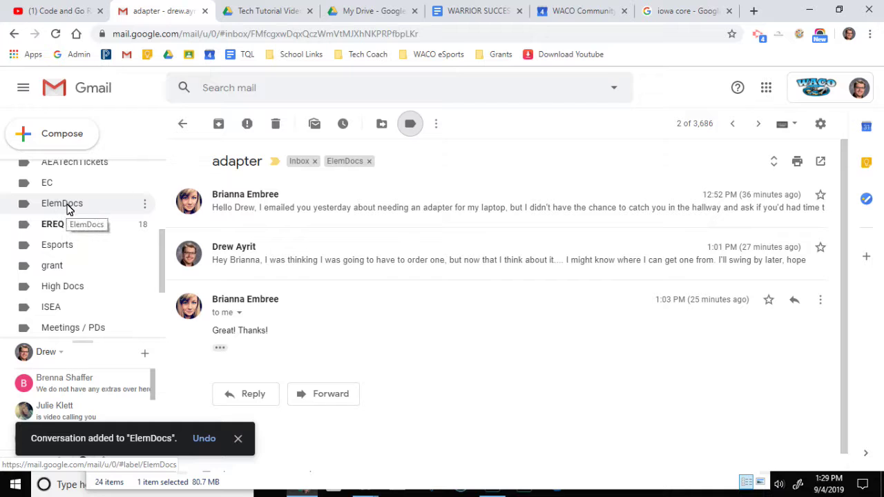
pyautogui.click(70, 206)
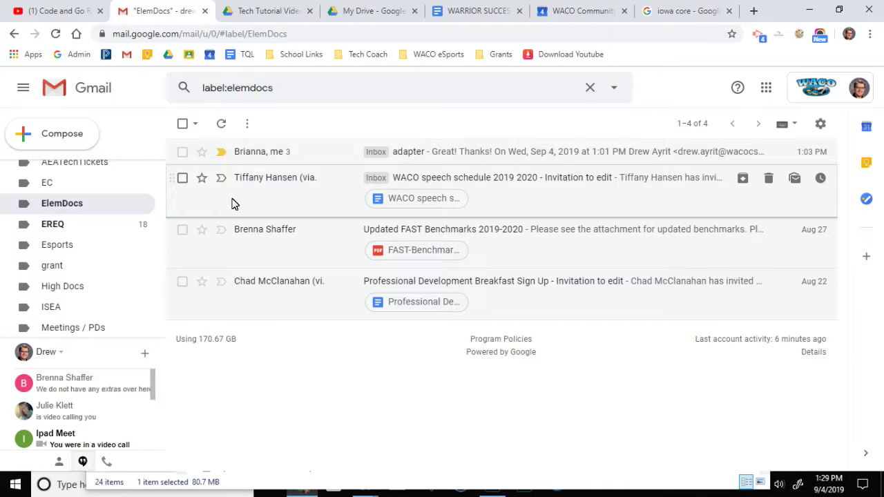
pyautogui.scroll(3, 117, 239)
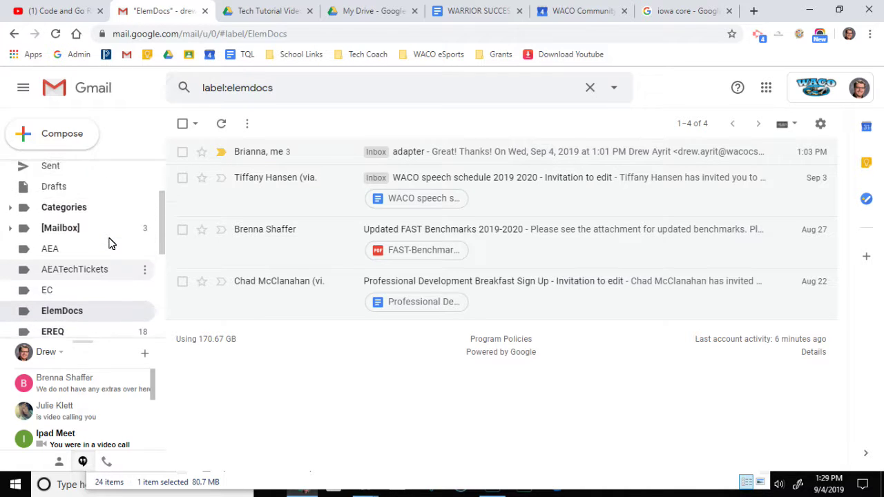
pyautogui.scroll(3, 65, 212)
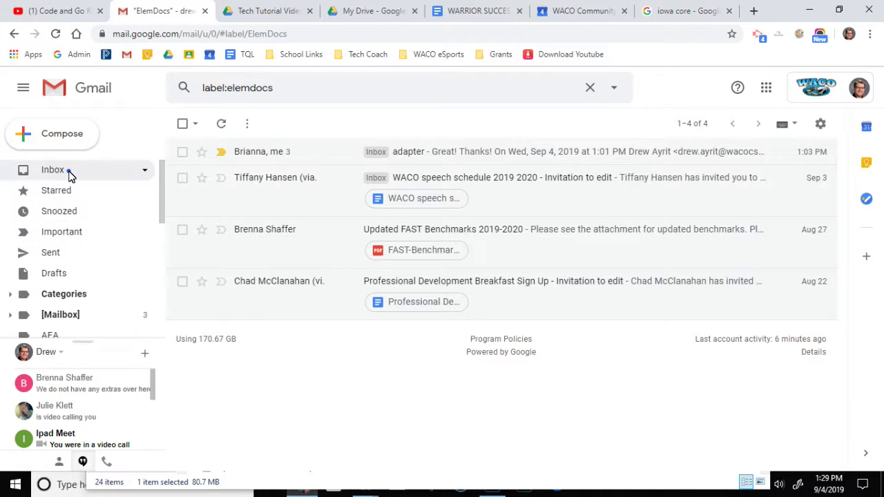
pyautogui.click(69, 172)
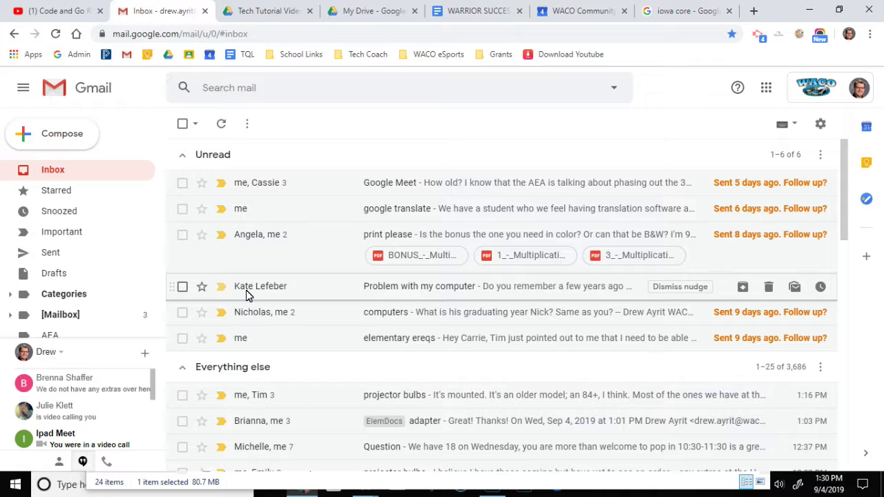
# View the Calendar for Wed, Sep 4 and the Keep notes alongside the inbox
pyautogui.moveTo(246, 291)
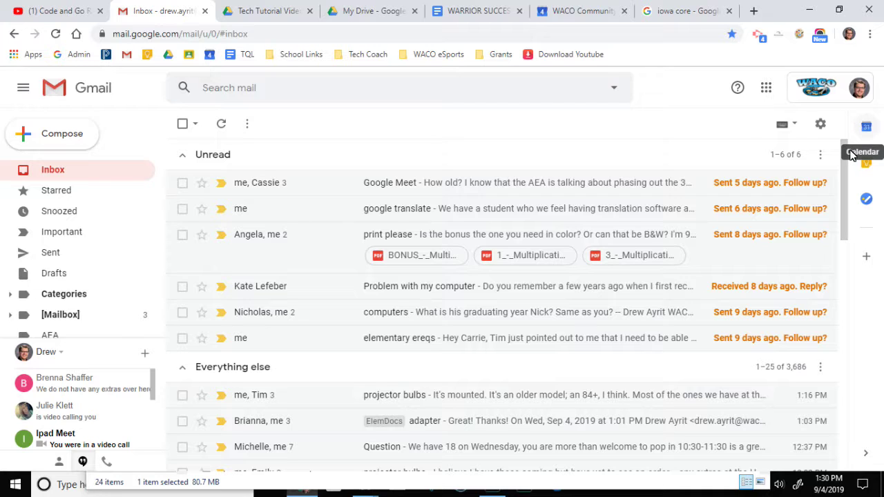
pyautogui.click(867, 127)
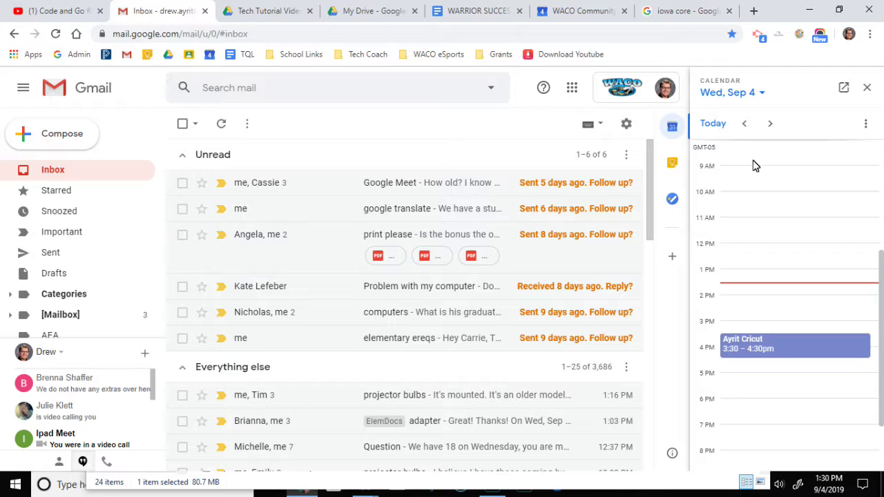
pyautogui.click(679, 170)
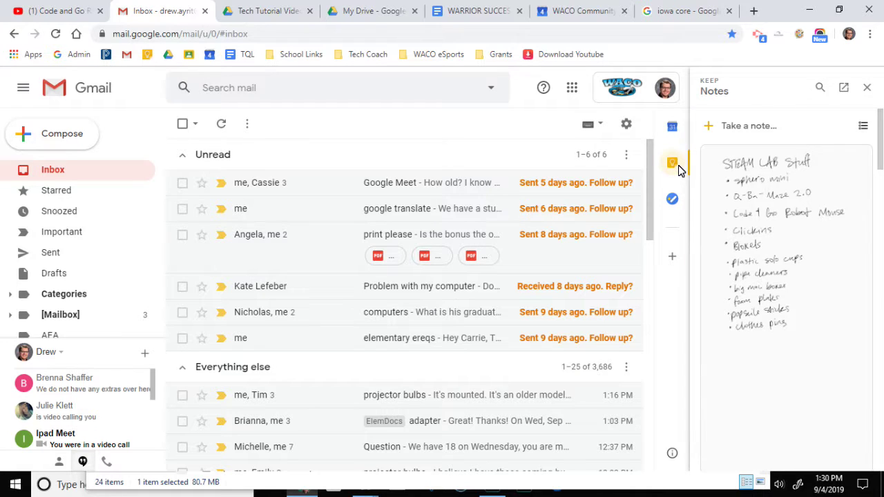
# Look through the My Tasks list alongside the inbox and close it
pyautogui.click(674, 198)
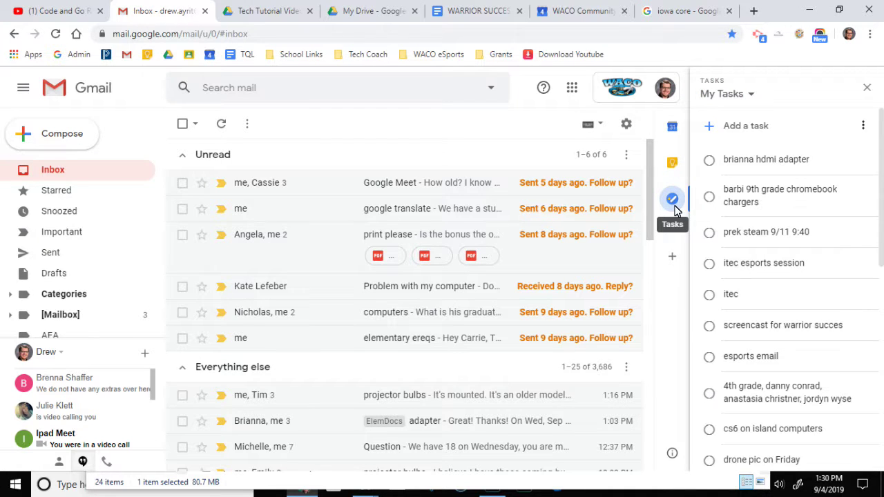
pyautogui.scroll(-4, 746, 177)
pyautogui.scroll(-3, 746, 195)
pyautogui.scroll(7, 753, 218)
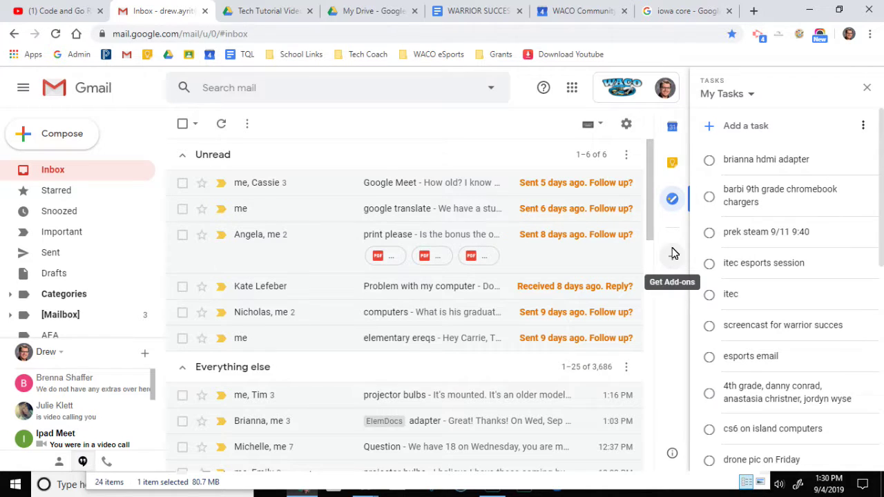
pyautogui.click(867, 88)
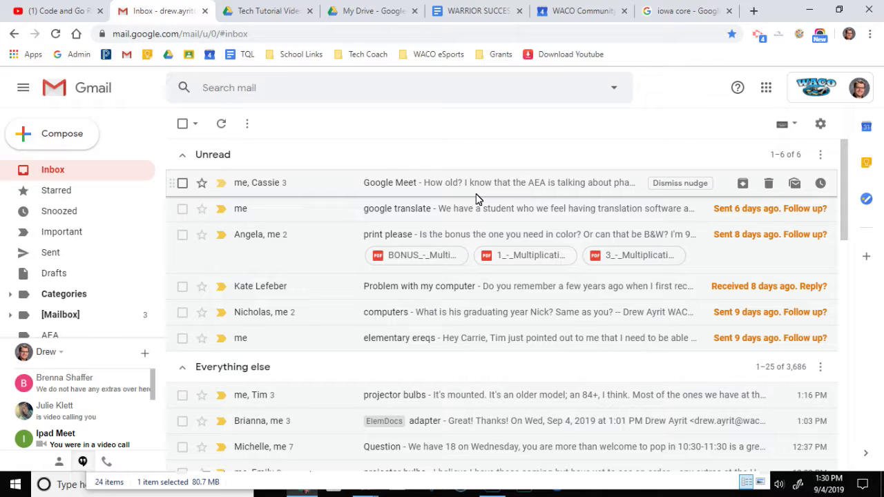
# Start a new email message and add the contact's school address as the recipient
pyautogui.click(45, 135)
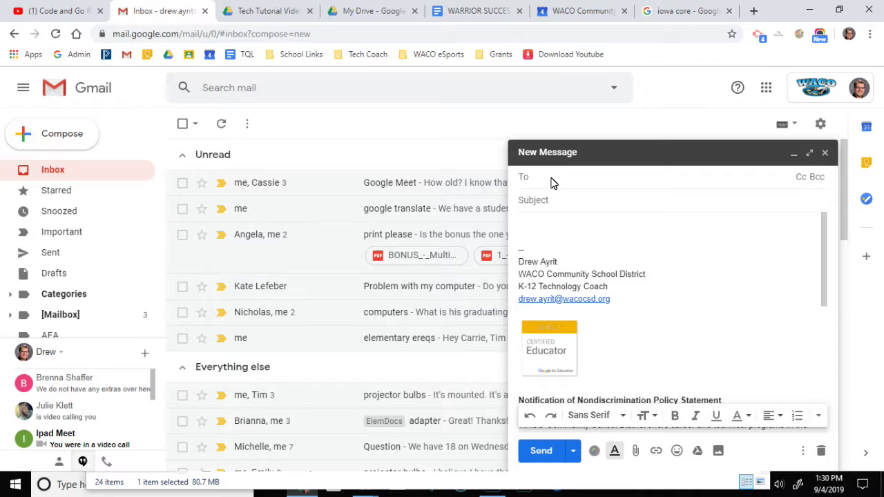
pyautogui.write('angel')
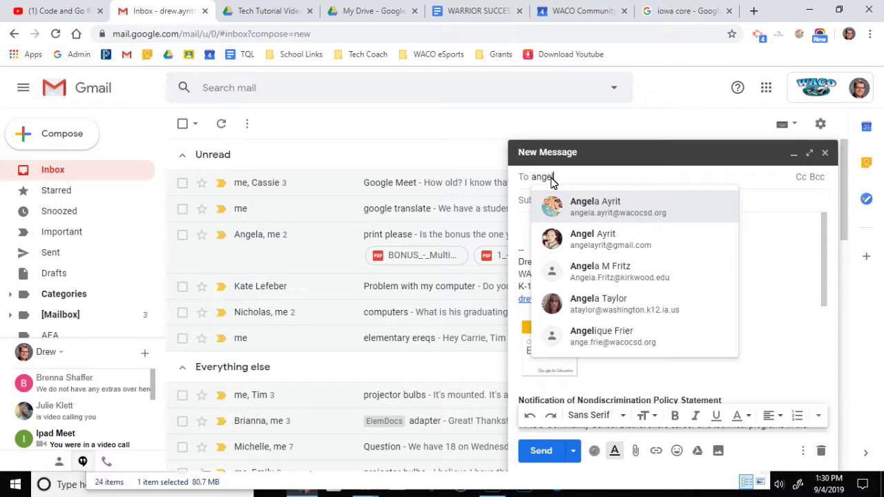
pyautogui.click(613, 207)
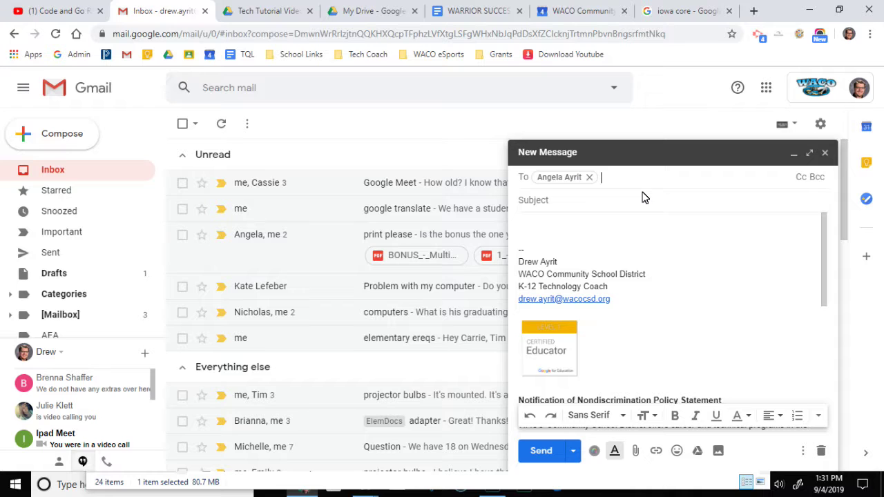
# Look up the Class-of-2025 group's details among the recipient suggestions for "clas" and clear the entry
pyautogui.write('las')
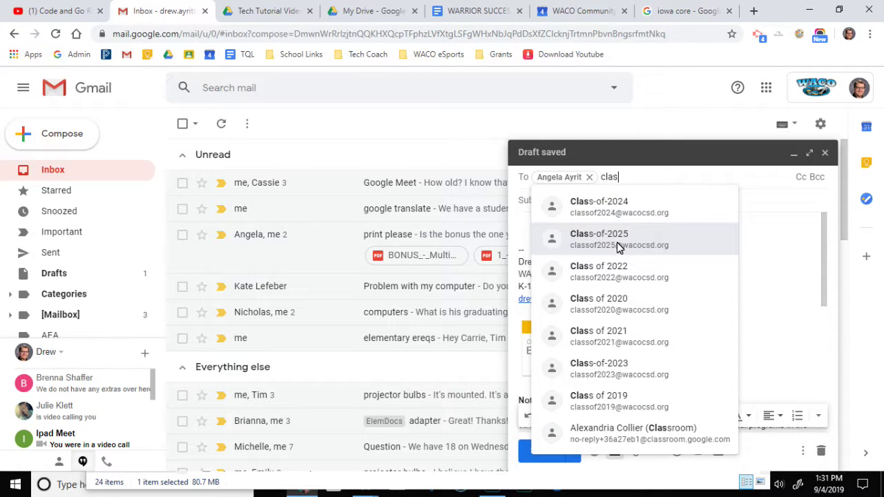
pyautogui.moveTo(620, 248)
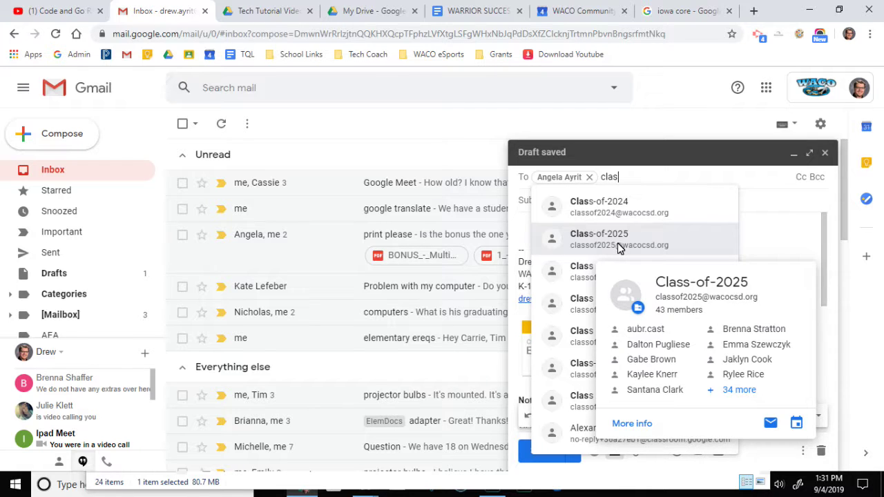
pyautogui.click(646, 178)
pyautogui.press('BackSpace')
pyautogui.press('BackSpace')
pyautogui.press('BackSpace')
pyautogui.press('BackSpace')
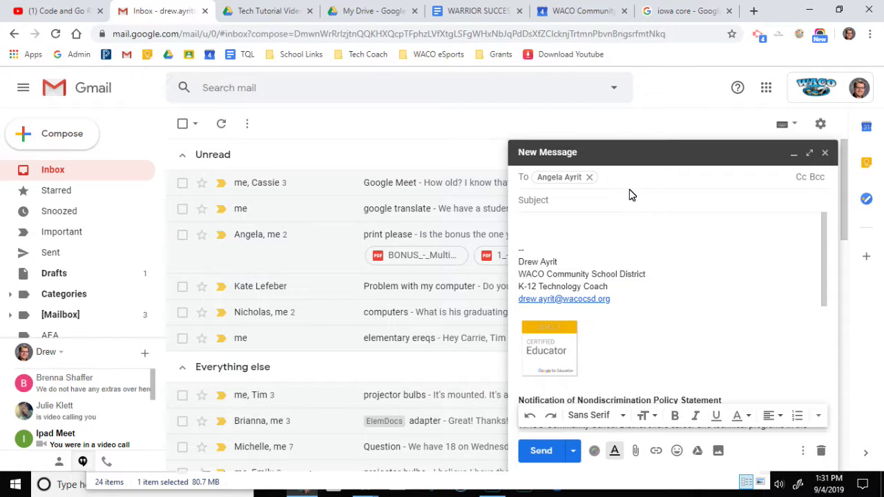
# Try "The whole email in the subject line" as the message's subject and clear it
pyautogui.click(597, 207)
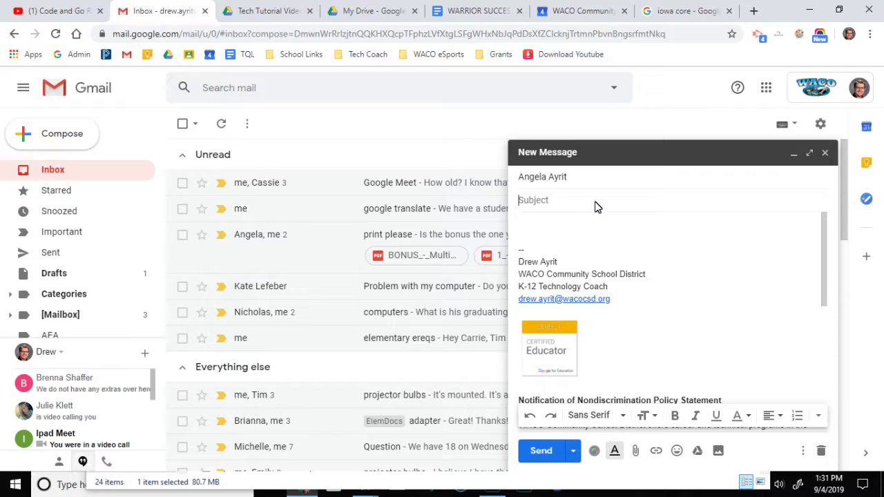
pyautogui.write('The whole email in')
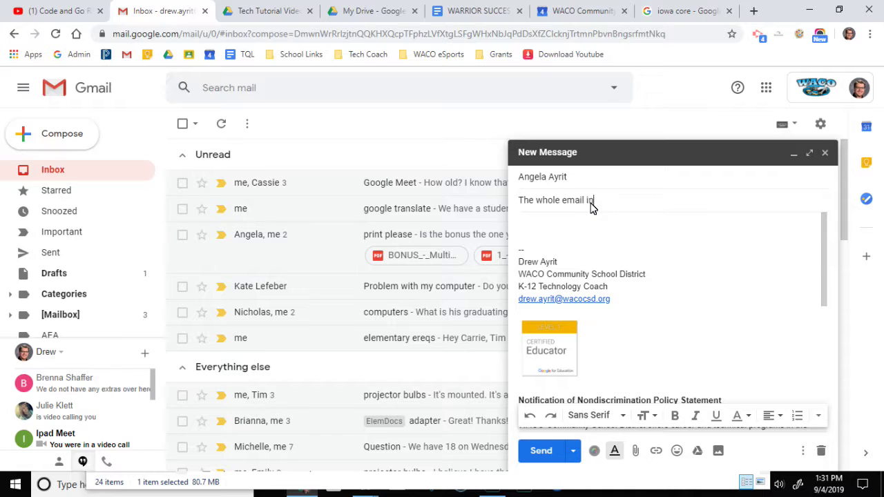
pyautogui.write(' the subject line')
pyautogui.tripleClick(656, 203)
pyautogui.press('BackSpace')
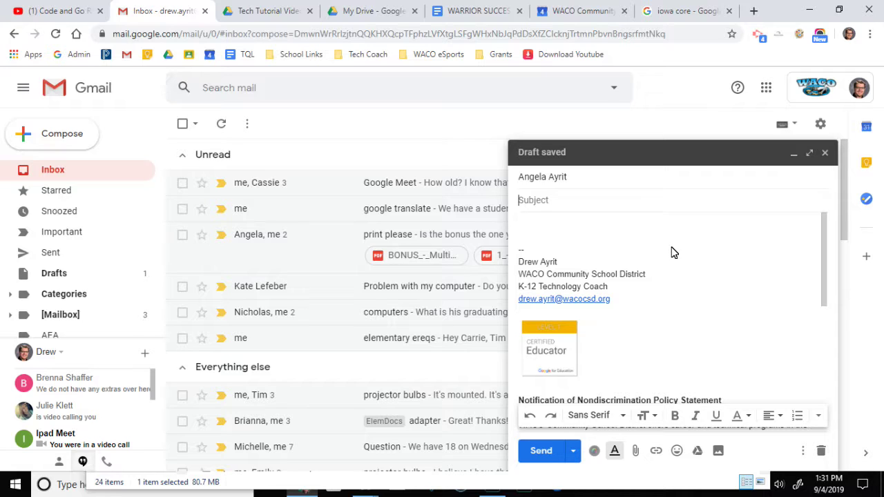
# Set the subject to "Thank you" and begin the message body with the greeting "Hello," followed by a blank line
pyautogui.write('Thank you')
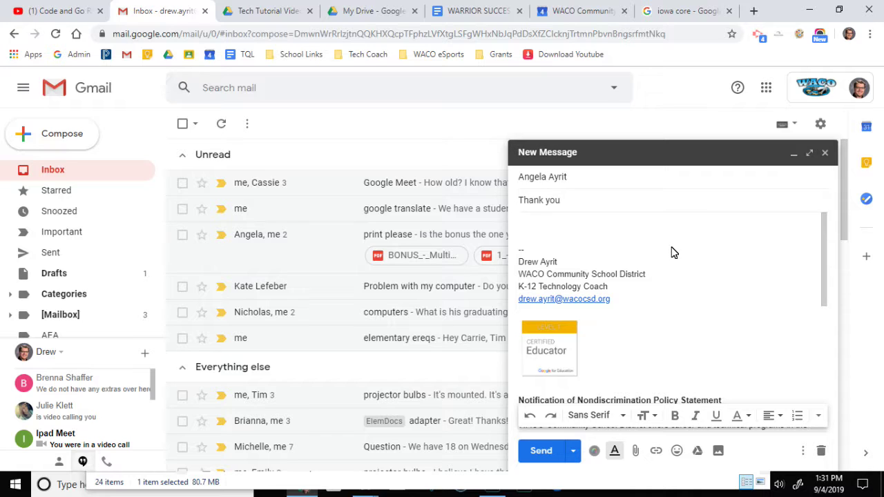
pyautogui.click(581, 228)
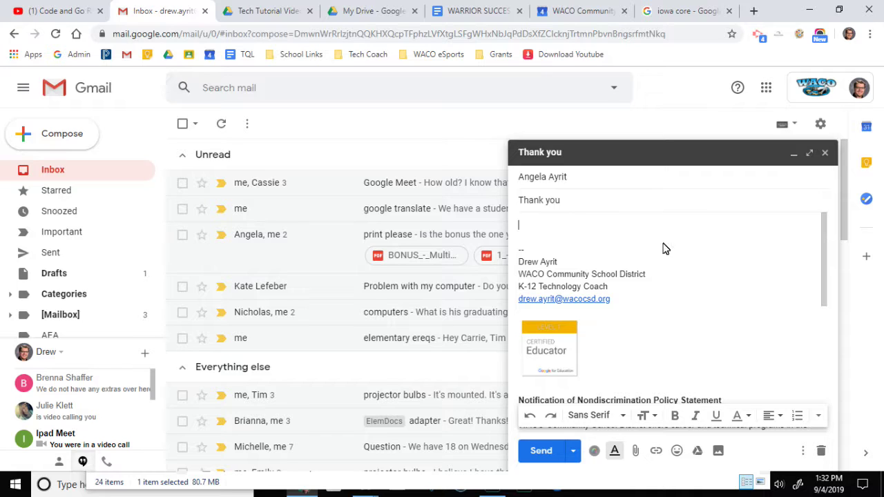
pyautogui.click(543, 231)
pyautogui.write('Hello,')
pyautogui.press('Return')
pyautogui.press('Return')
# Write the body text "I just wanted to thank you for being a great teacher. I appreciate what you do for all your students."
pyautogui.write('I just wanted to t')
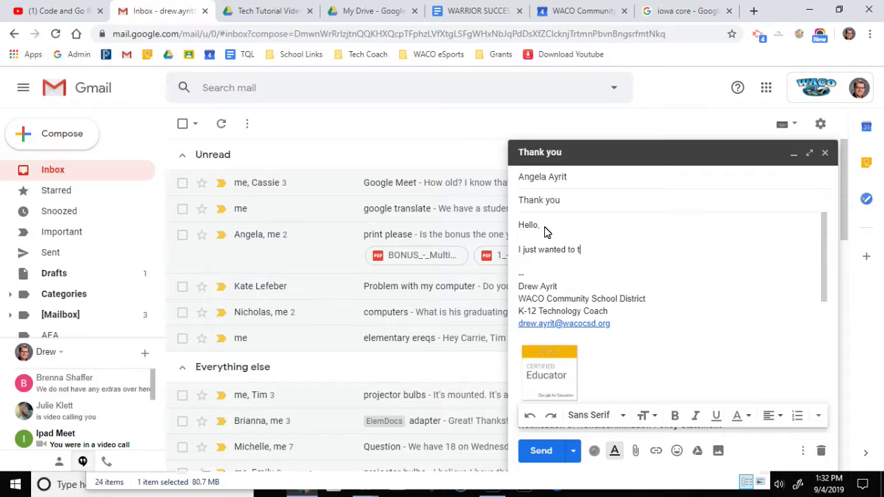
pyautogui.write('hank you for being a great teac')
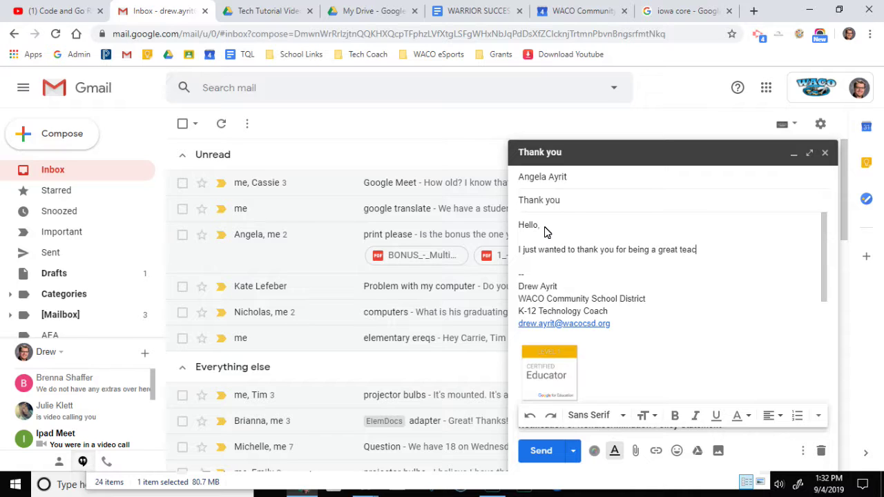
pyautogui.write('her. I appreciate what you')
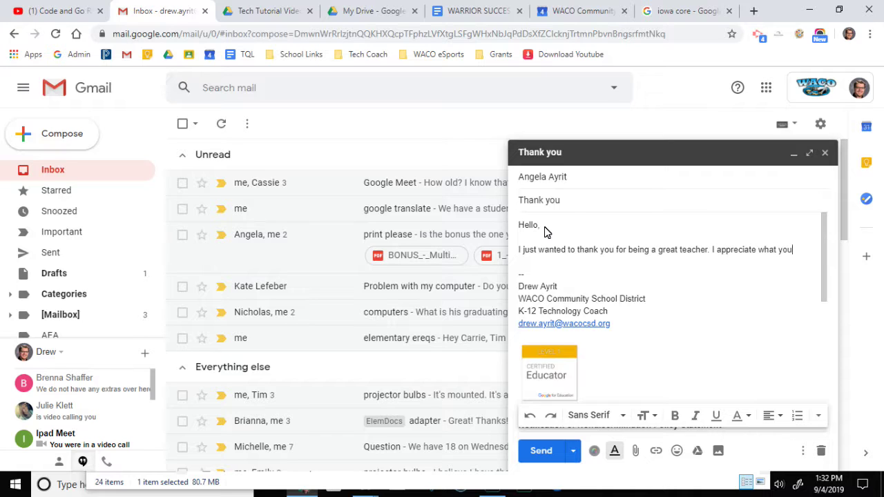
pyautogui.write(' do for all you')
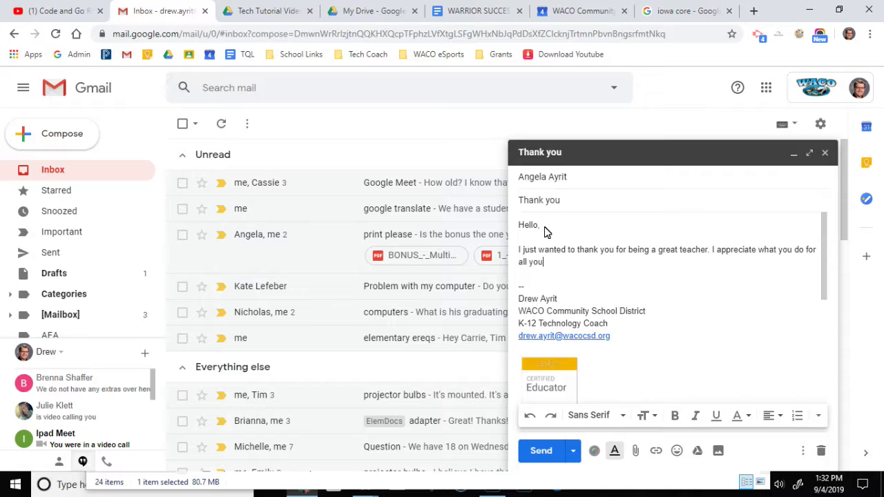
pyautogui.write('r students')
# Add the closing line "Have a nice day." below the body paragraph, separated by a blank line
pyautogui.press('Return')
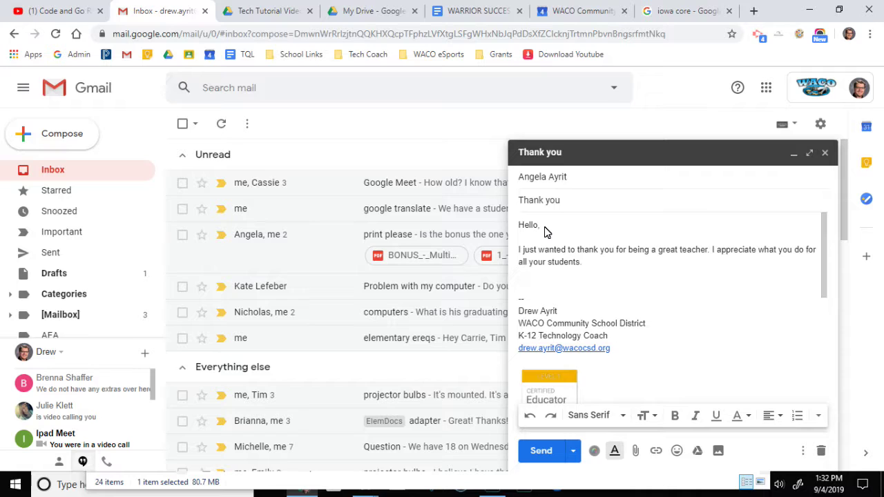
pyautogui.press('BackSpace')
pyautogui.press('Return')
pyautogui.press('Return')
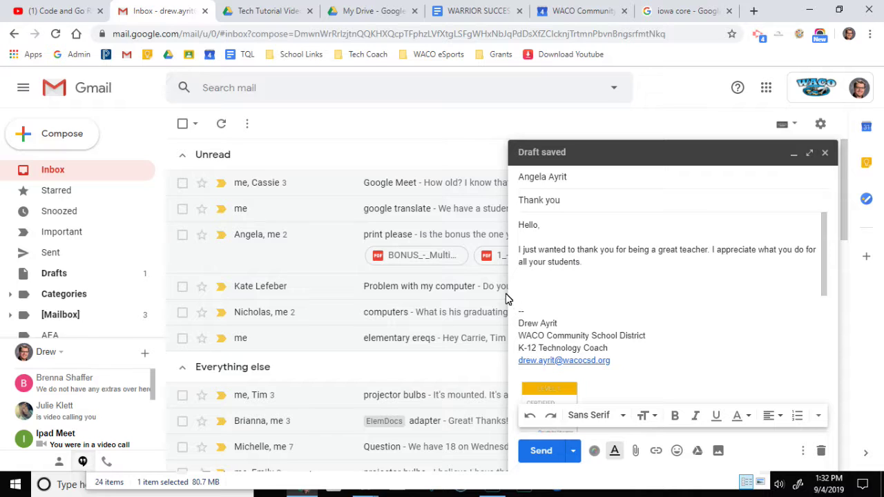
pyautogui.write('Have ')
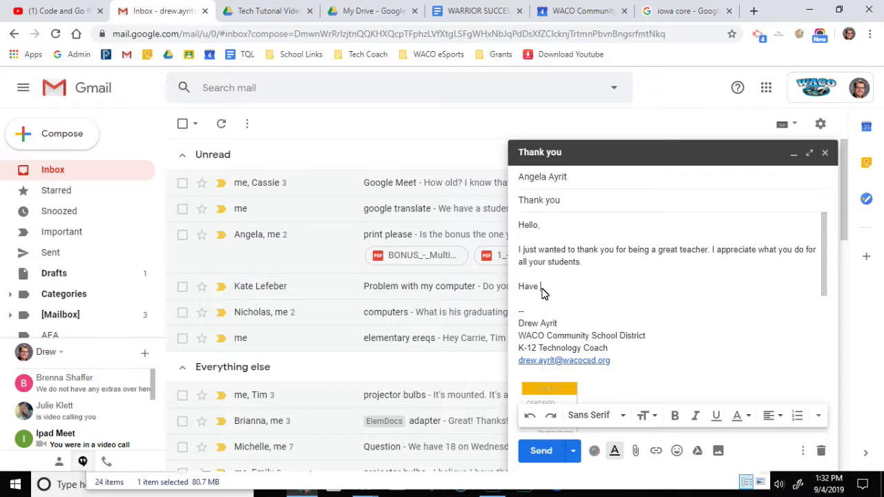
pyautogui.write('a nice day.')
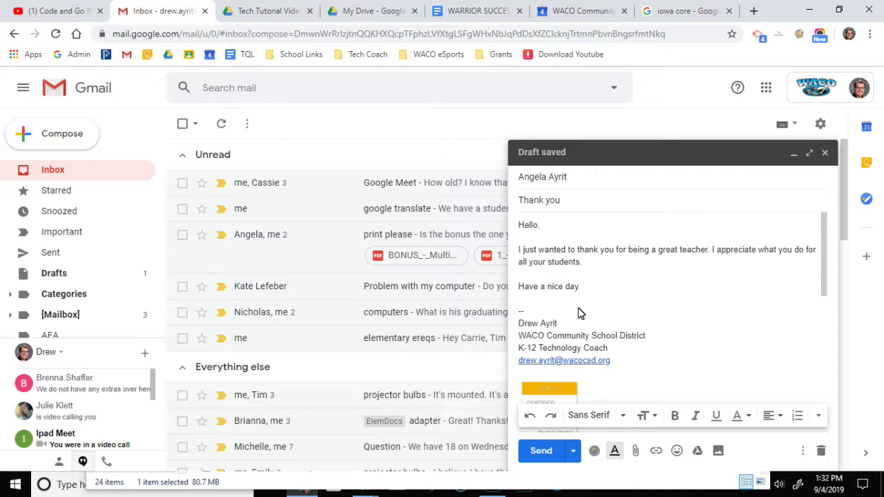
# Examine the signature block below the closing line, including the sender's name and the content beneath it
pyautogui.moveTo(519, 311)
pyautogui.mouseDown()
pyautogui.moveTo(620, 361)
pyautogui.moveTo(549, 320)
pyautogui.moveTo(554, 315)
pyautogui.mouseUp()
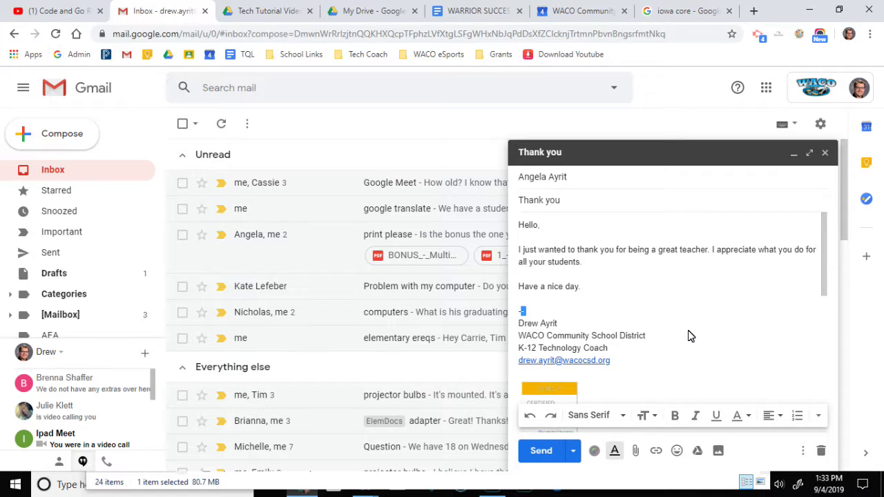
pyautogui.scroll(-2, 691, 337)
pyautogui.scroll(2, 649, 326)
pyautogui.scroll(-2, 655, 346)
pyautogui.scroll(2, 655, 345)
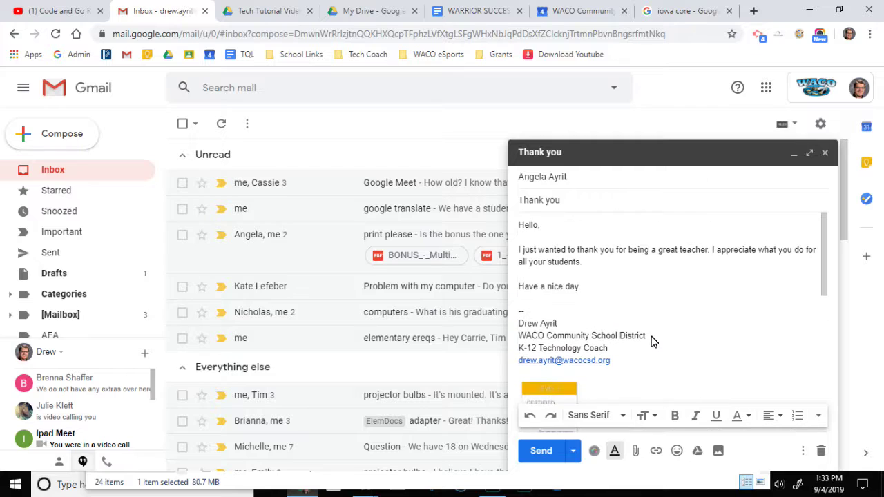
pyautogui.tripleClick(568, 323)
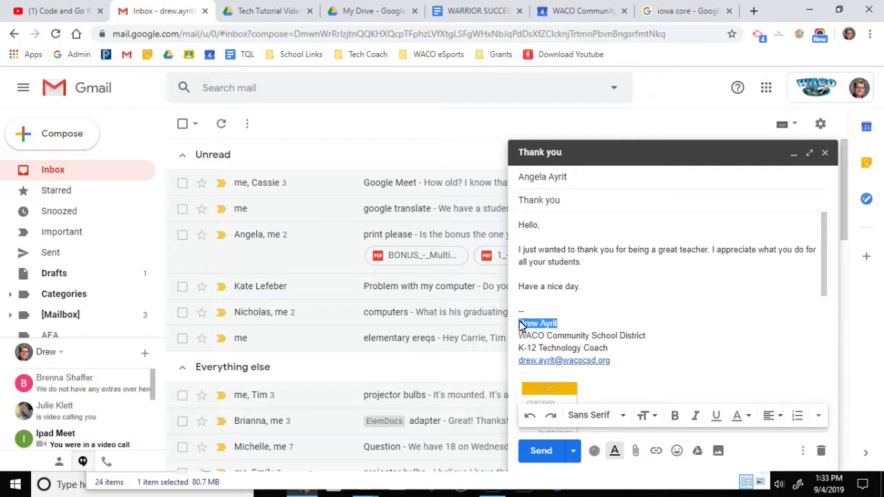
pyautogui.click(608, 316)
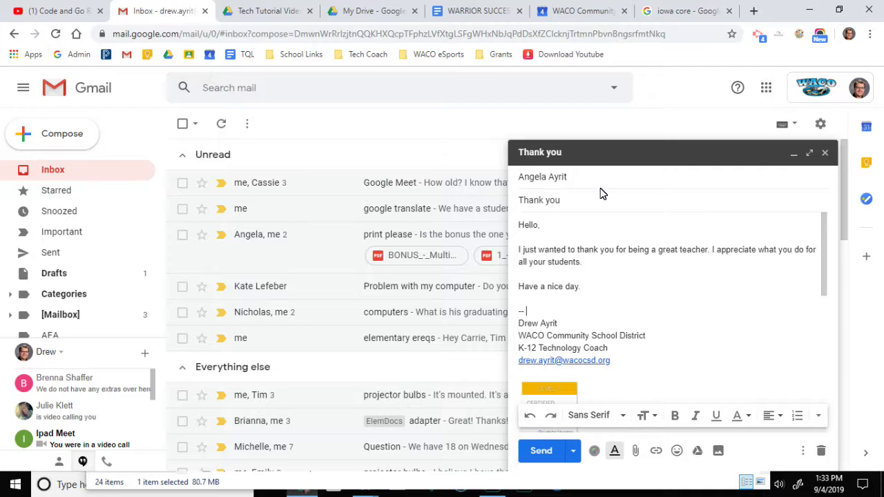
# Review the message's recipient, subject, greeting, body paragraph and closing line
pyautogui.click(583, 181)
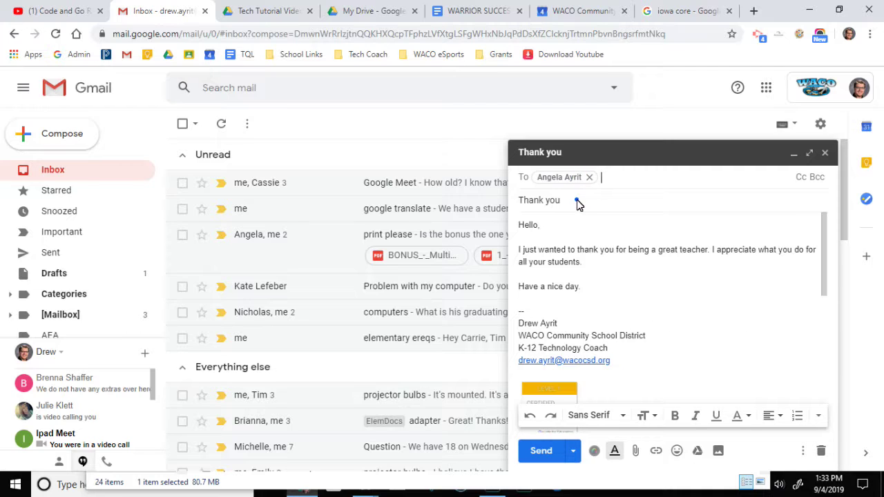
pyautogui.click(577, 201)
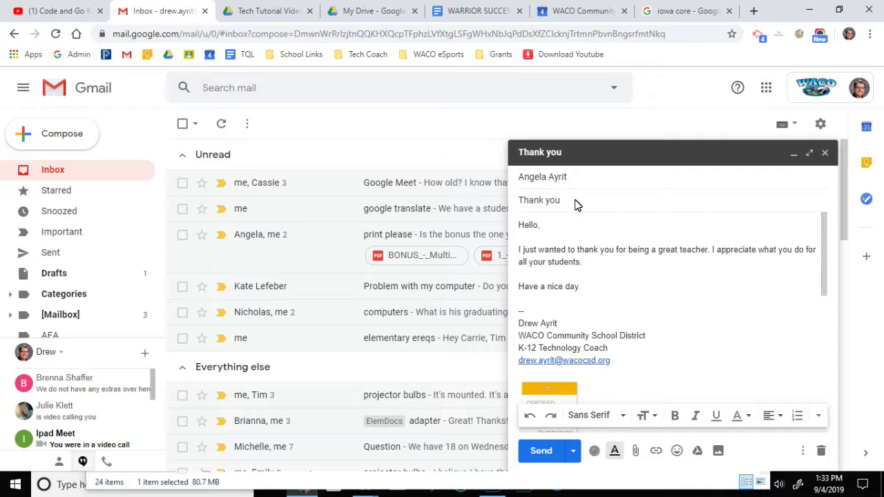
pyautogui.click(519, 225)
pyautogui.doubleClick(531, 231)
pyautogui.moveTo(520, 249); pyautogui.dragTo(605, 274)
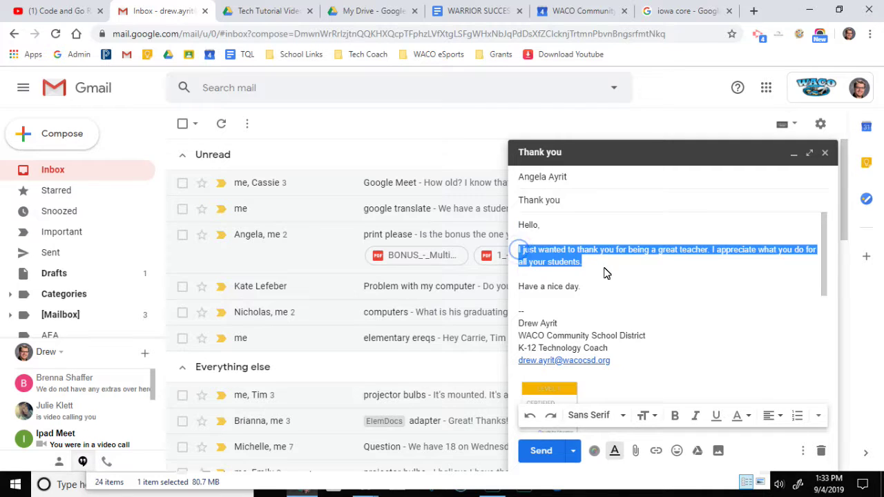
pyautogui.click(518, 288)
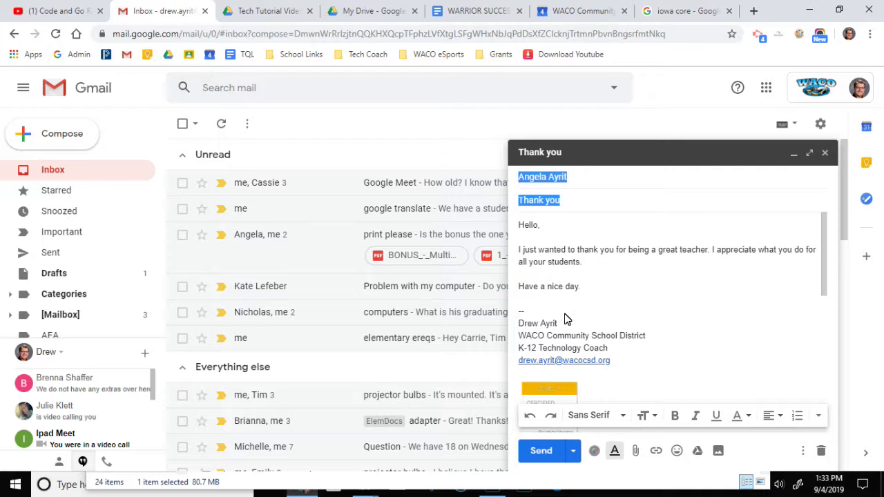
pyautogui.keyDown('shift'); pyautogui.click(525, 292); pyautogui.keyUp('shift')
pyautogui.click(529, 292)
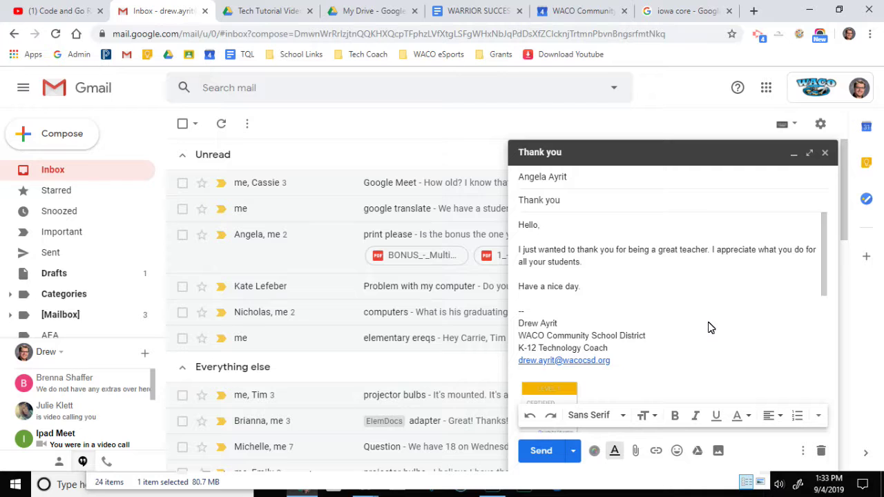
# Send the "Thank you" message
pyautogui.click(542, 451)
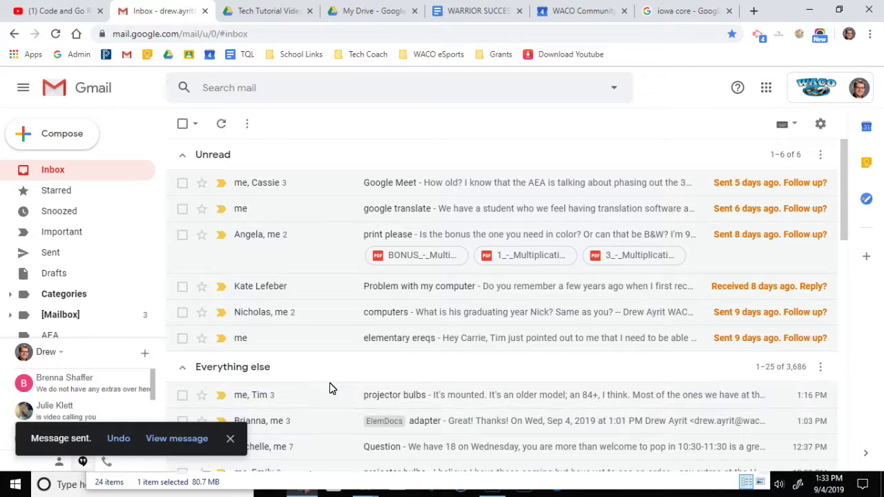